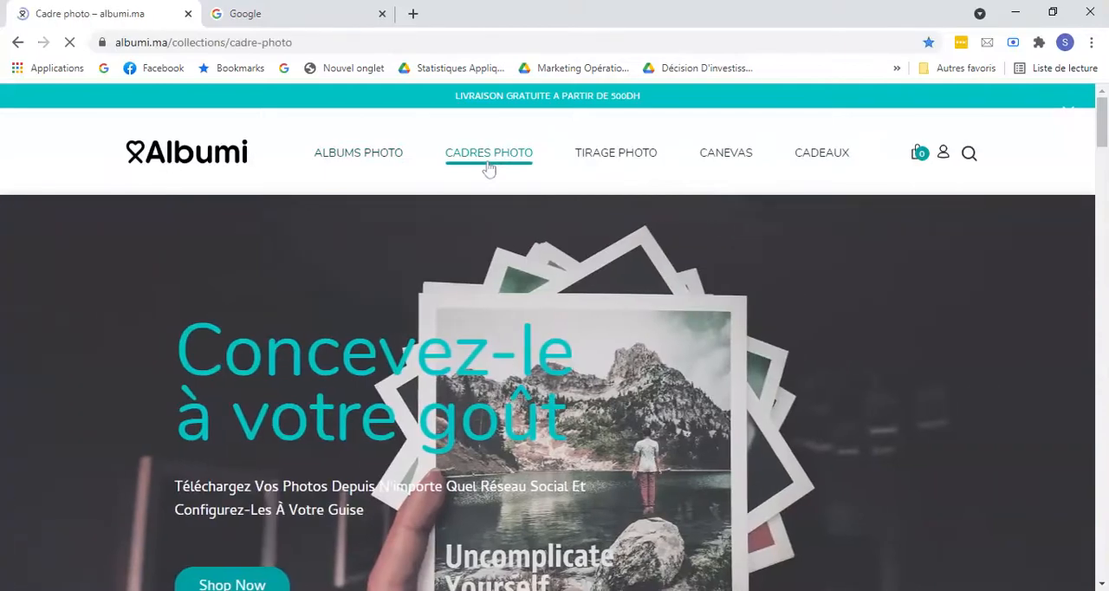
Step: Open the Cadre Giulia Noir 10x15 cm frame for personalisation and load one photo from the computer into the project editor
{"action": "scroll", "coordinate": [466, 269], "scroll_direction": "down", "scroll_amount": 6}
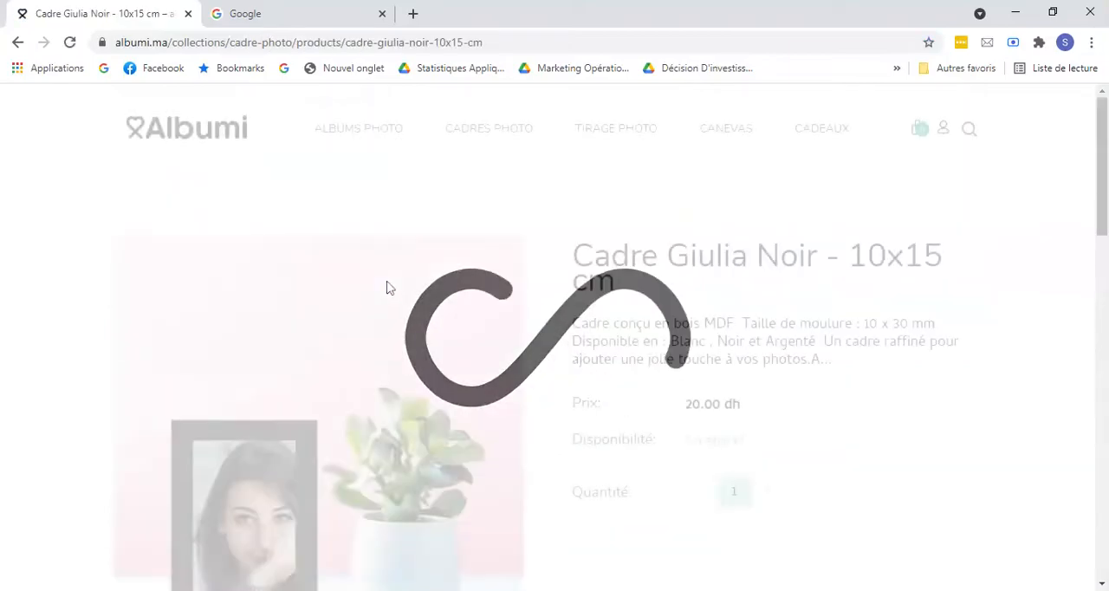
{"action": "scroll", "coordinate": [548, 317], "scroll_direction": "down", "scroll_amount": 3}
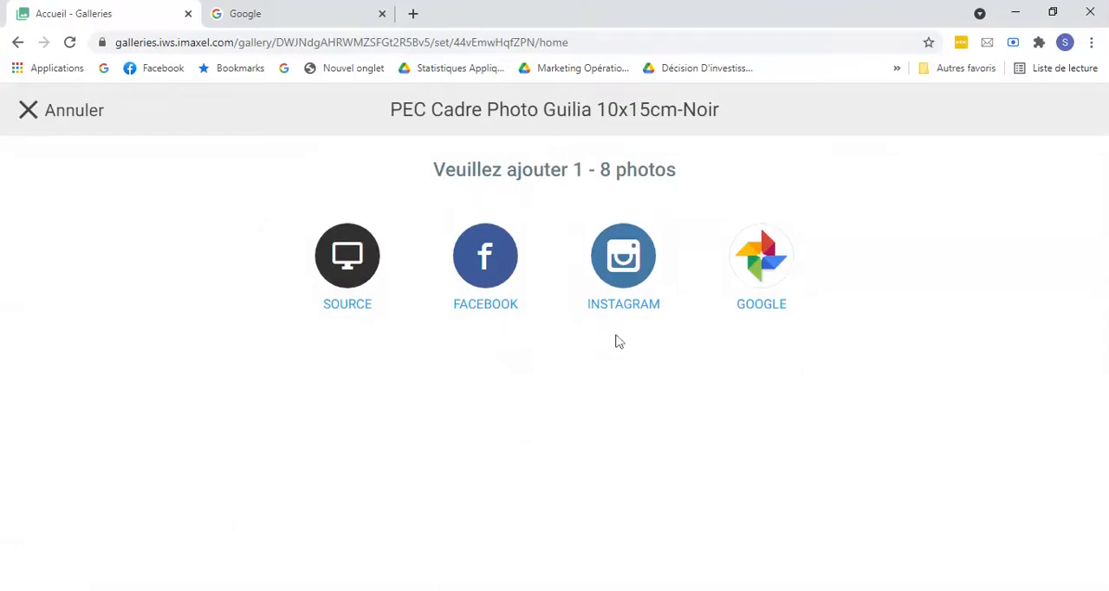
{"action": "left_click", "coordinate": [357, 277]}
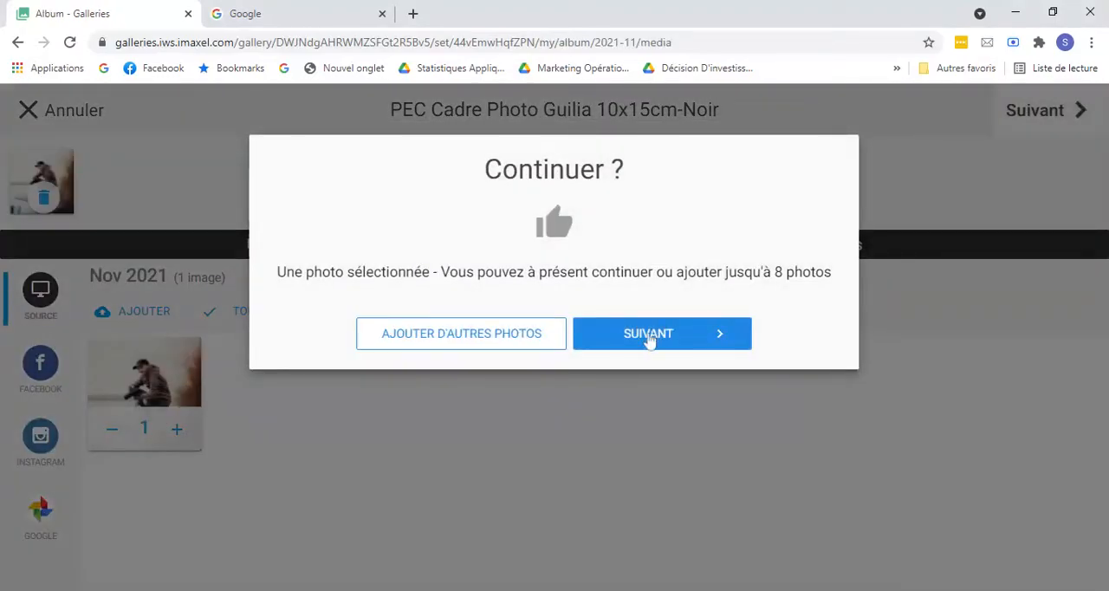
{"action": "left_click", "coordinate": [650, 344]}
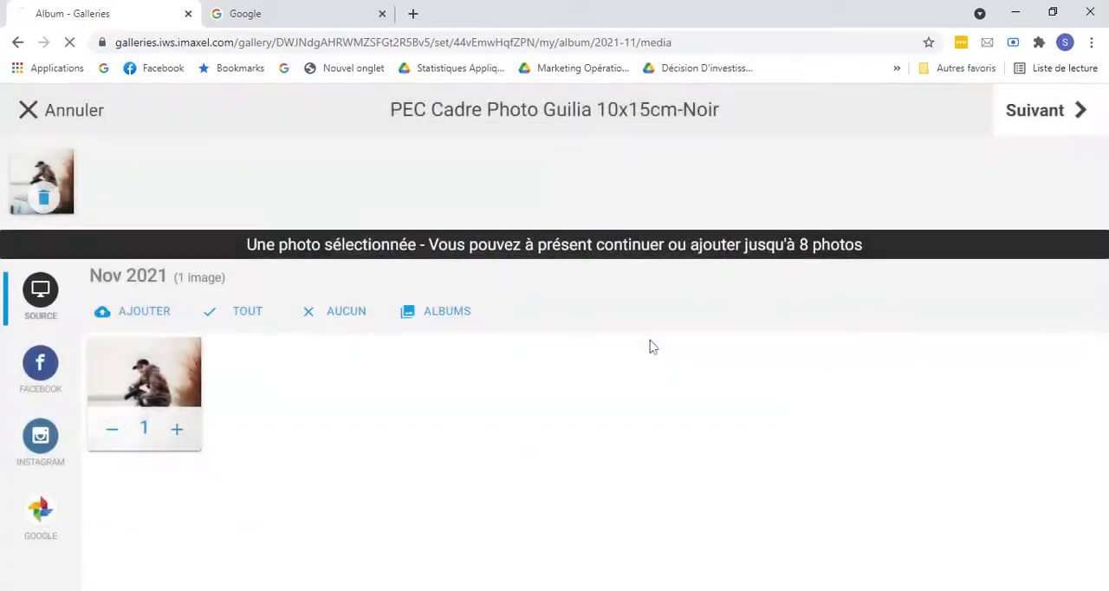
{"action": "left_click", "coordinate": [1031, 114]}
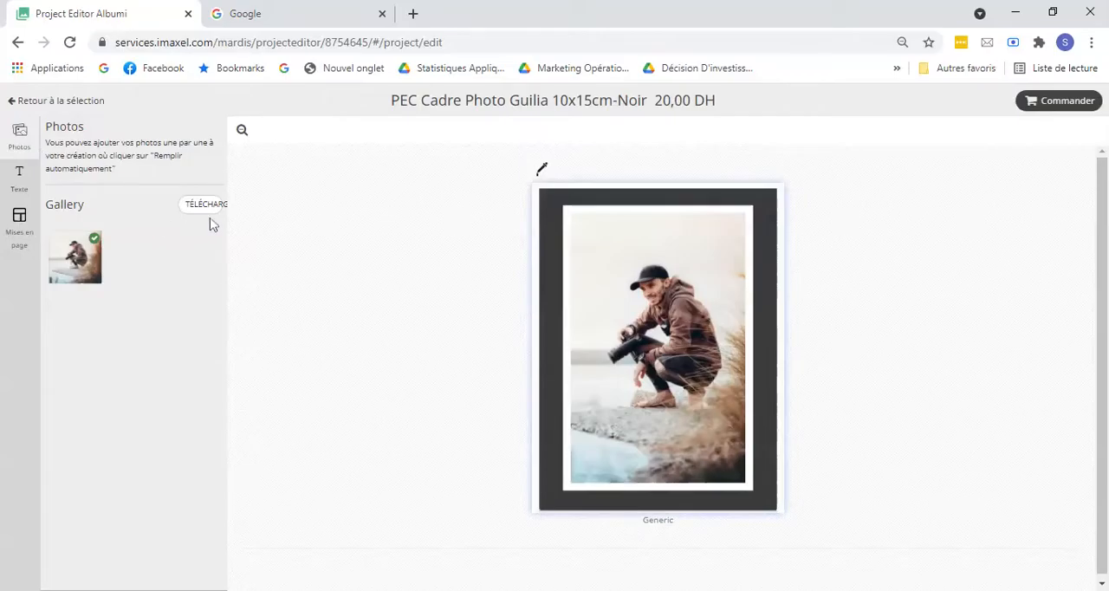
Step: Shrink the crouching man's photo into the frame's upper-right corner and place the uploaded woman's photo below it
{"action": "left_click", "coordinate": [636, 416]}
{"action": "left_click_drag", "start_coordinate": [571, 483], "coordinate": [632, 341]}
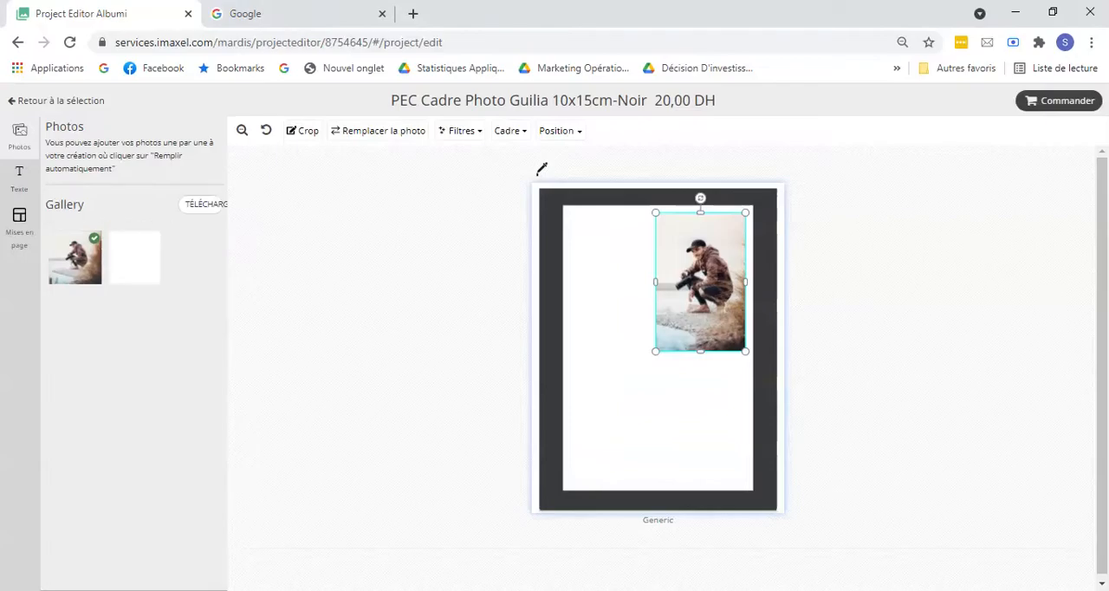
{"action": "left_click_drag", "start_coordinate": [134, 271], "coordinate": [602, 433]}
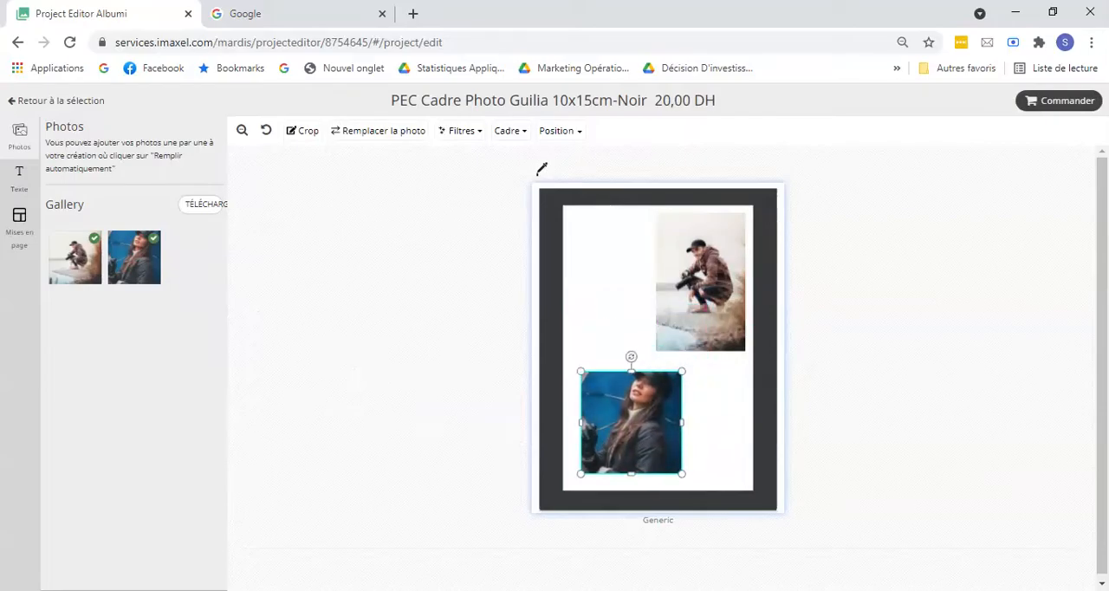
Step: Widen the man's photo toward the left and slightly enlarge the woman's photo
{"action": "left_click", "coordinate": [653, 281]}
{"action": "left_click_drag", "start_coordinate": [652, 282], "coordinate": [633, 282]}
{"action": "left_click", "coordinate": [664, 421]}
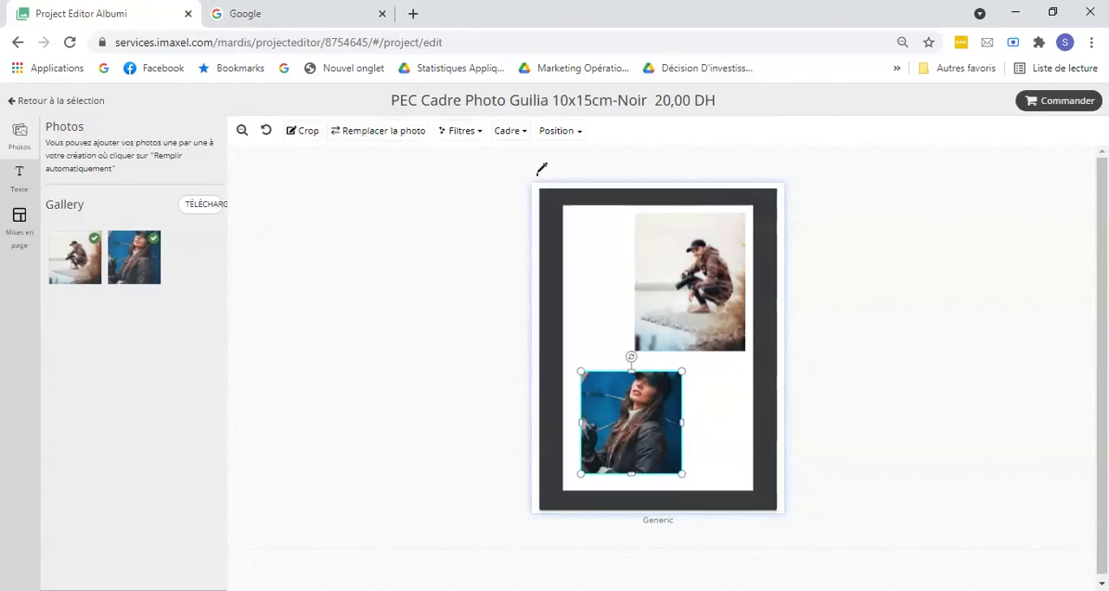
{"action": "left_click_drag", "start_coordinate": [682, 476], "coordinate": [705, 472]}
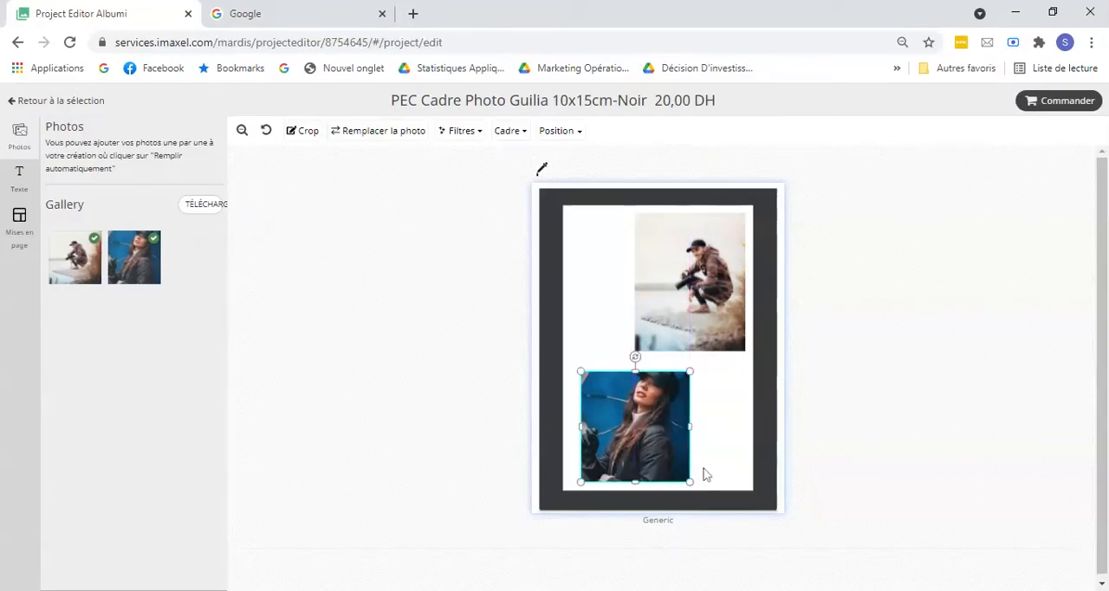
Step: Add a text element to the frame in the Covered By Your Grace font and colour it green
{"action": "left_click", "coordinate": [20, 176]}
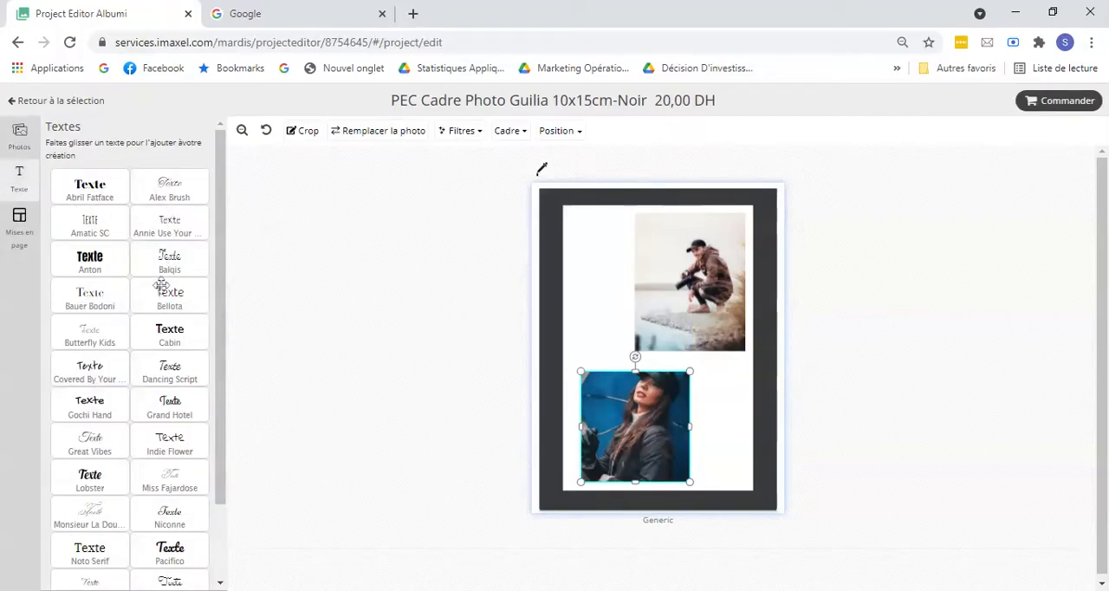
{"action": "left_click_drag", "start_coordinate": [222, 199], "coordinate": [212, 276]}
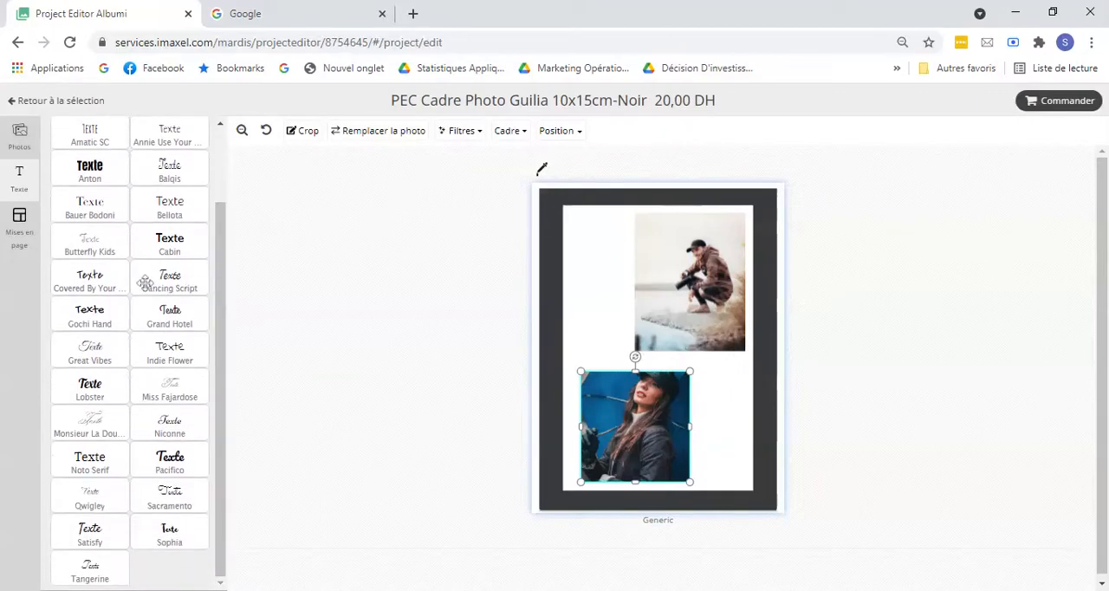
{"action": "left_click_drag", "start_coordinate": [85, 279], "coordinate": [621, 413]}
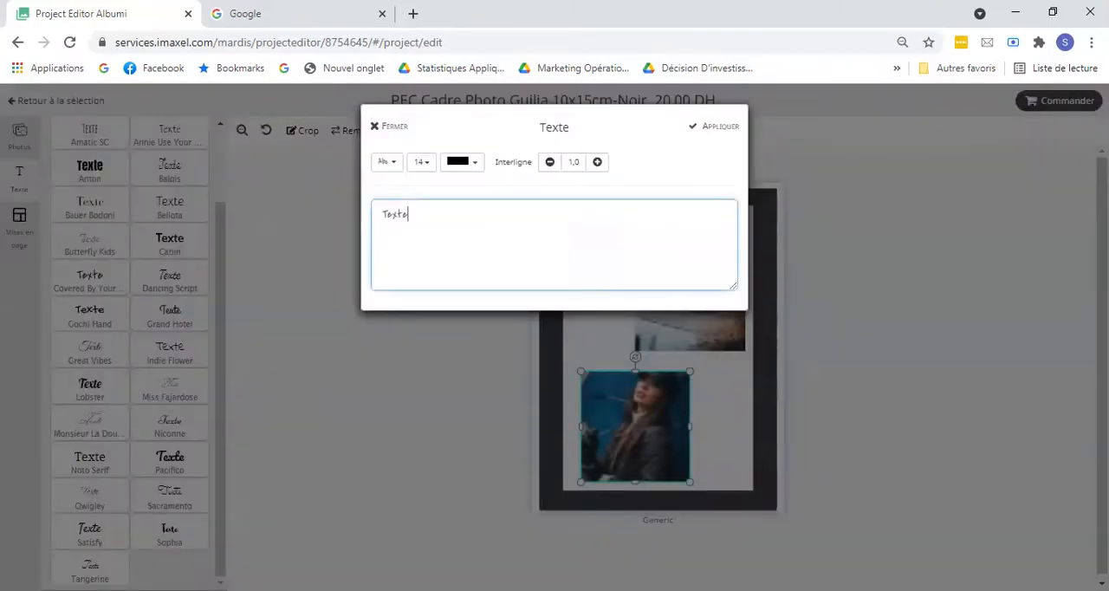
{"action": "left_click", "coordinate": [387, 165]}
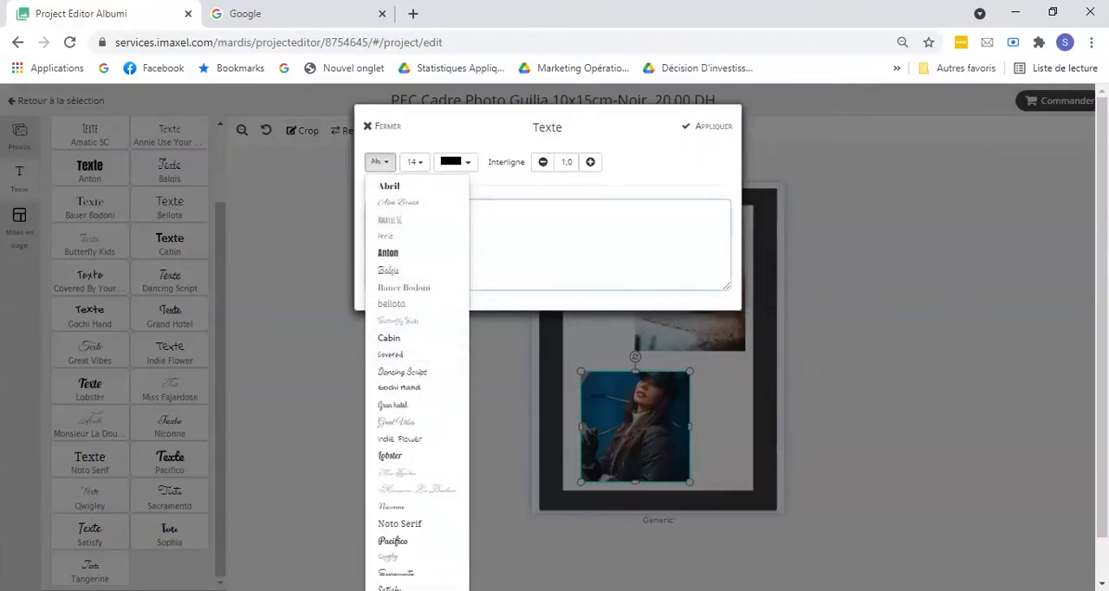
{"action": "left_click", "coordinate": [409, 354]}
{"action": "left_click", "coordinate": [469, 174]}
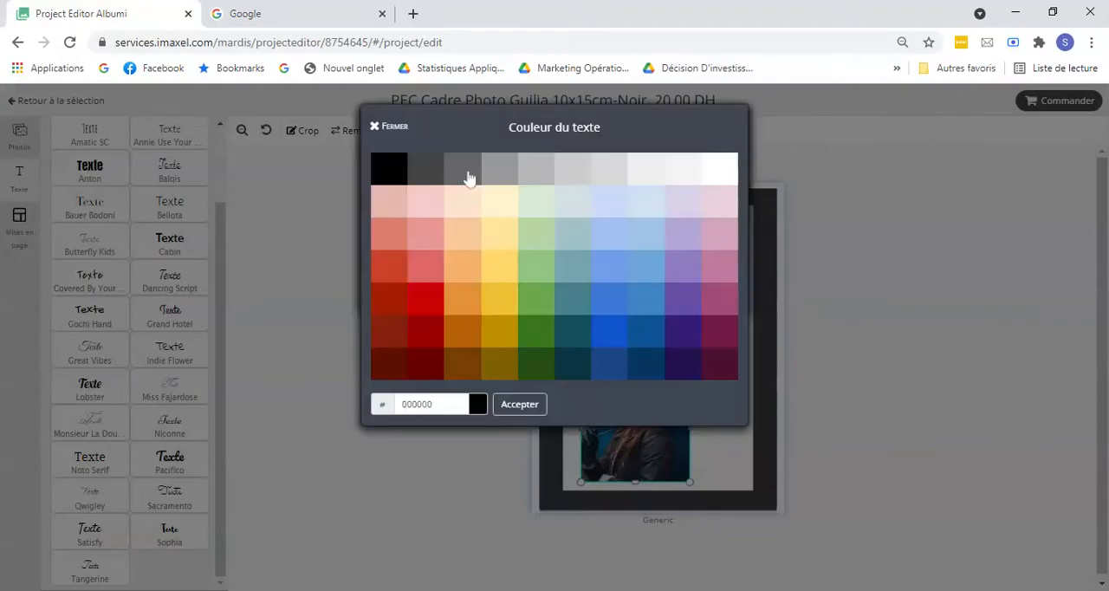
{"action": "left_click", "coordinate": [551, 304]}
Step: Insert "Bonjour" before the placeholder word in the green text and position the text over the woman's photo
{"action": "left_click", "coordinate": [409, 215]}
{"action": "left_click", "coordinate": [383, 214]}
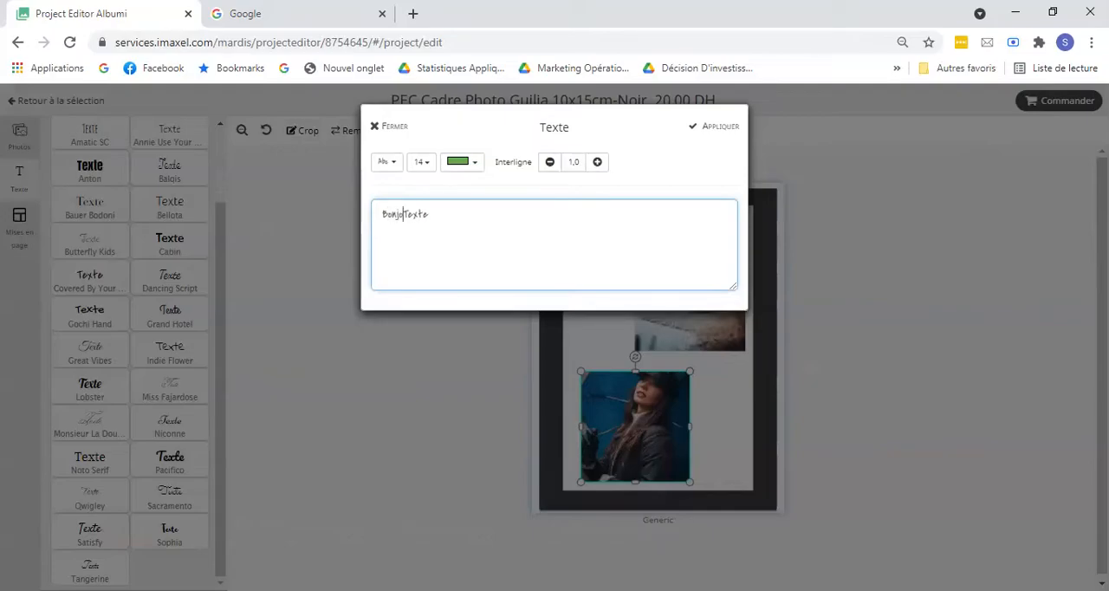
{"action": "left_click", "coordinate": [716, 127]}
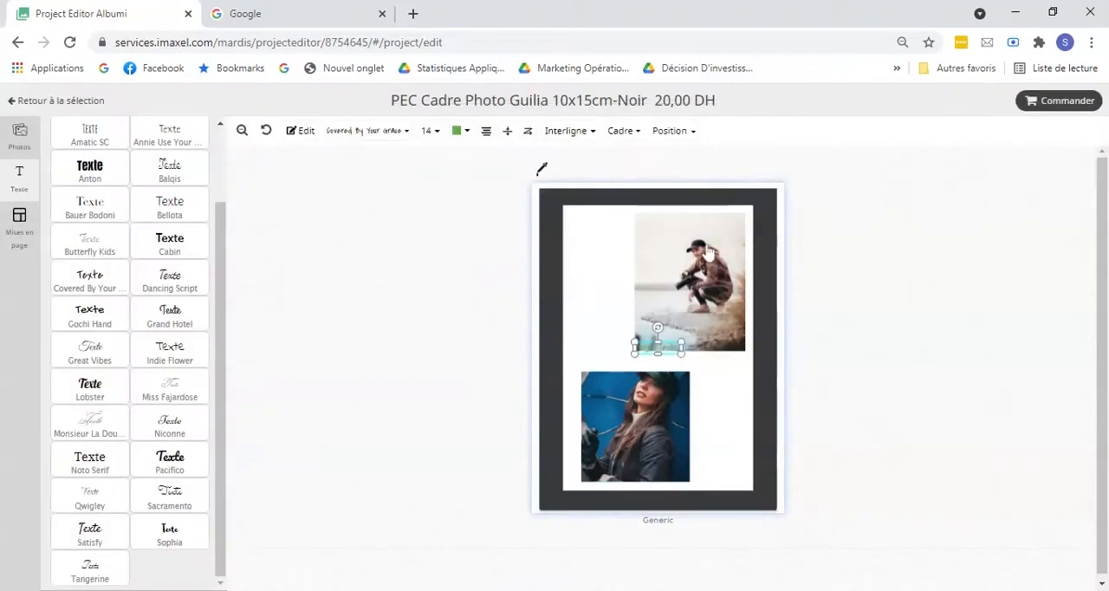
{"action": "left_click_drag", "start_coordinate": [622, 414], "coordinate": [615, 403]}
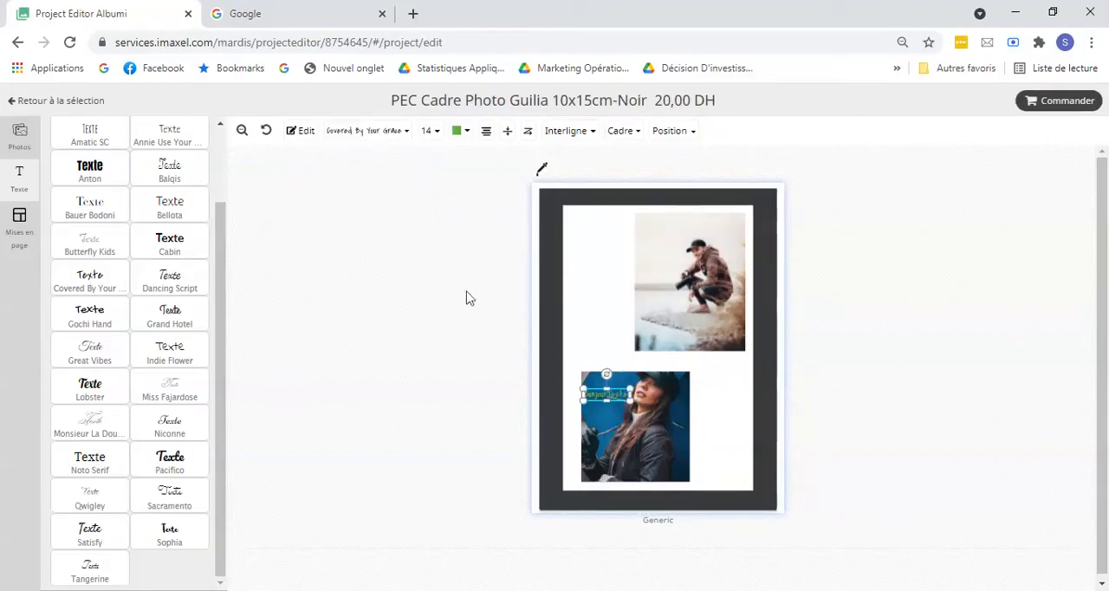
Step: Apply the two-photo layout that stacks the pictures with a caption under each one
{"action": "left_click", "coordinate": [18, 227]}
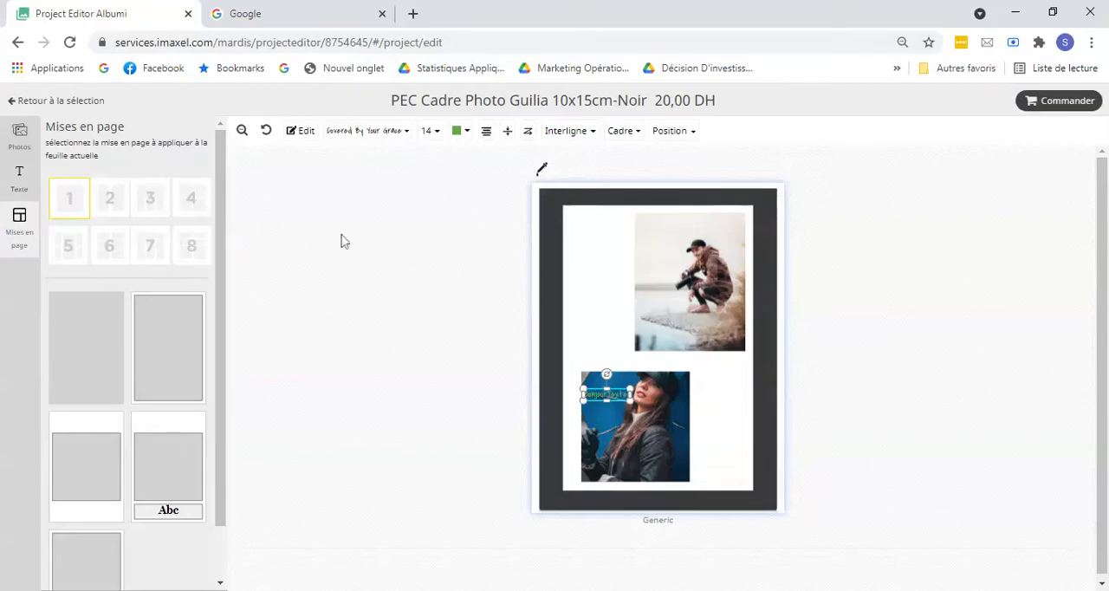
{"action": "left_click", "coordinate": [114, 208]}
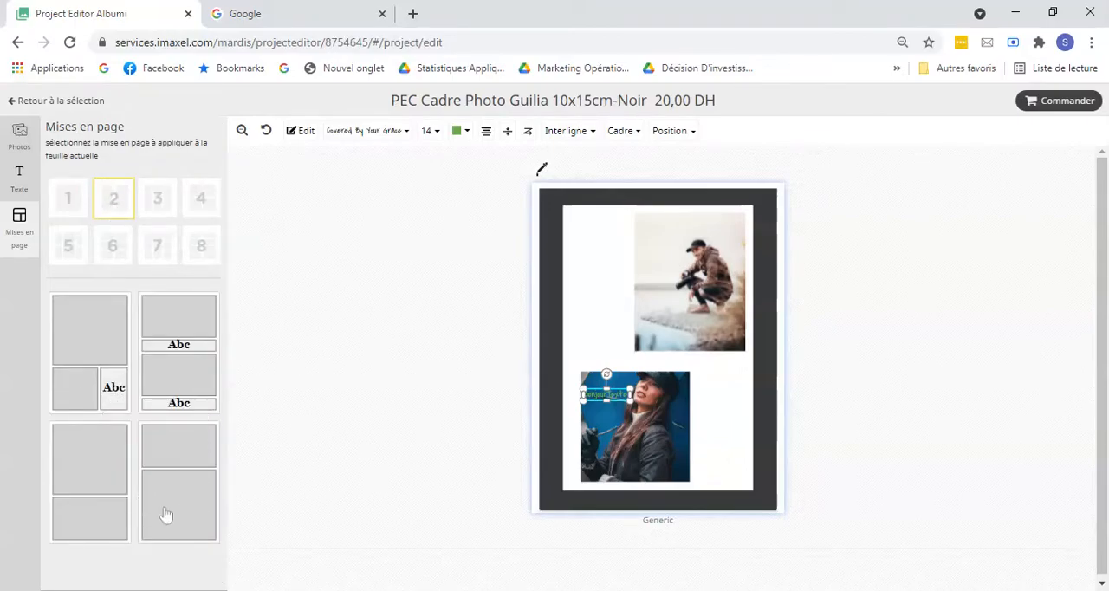
{"action": "left_click", "coordinate": [190, 375]}
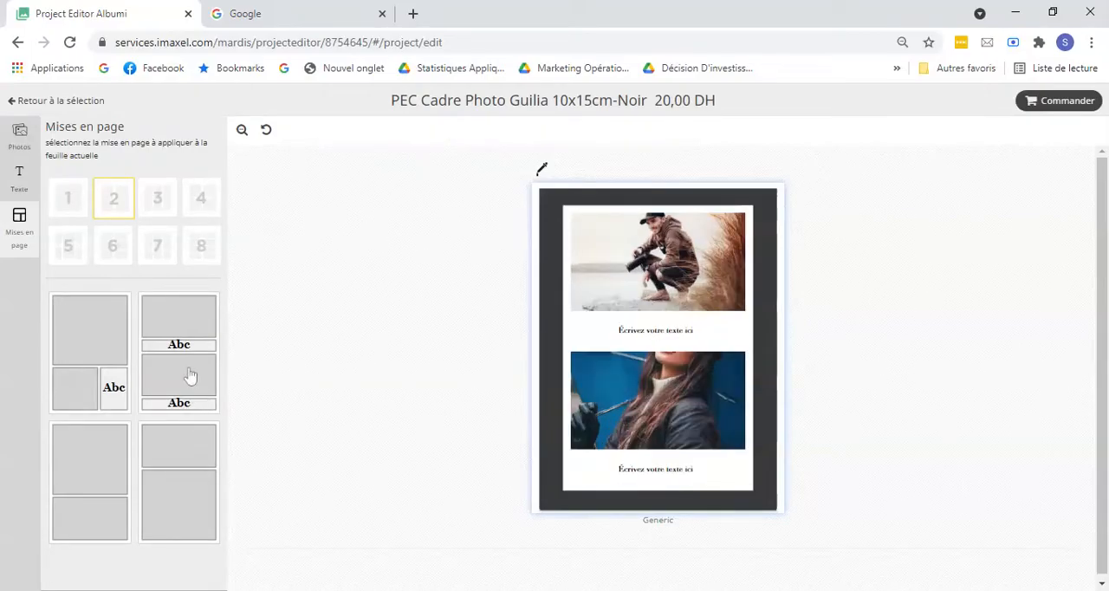
Step: Move the lower caption up beneath the man's photo and enlarge the woman's photo to fill the frame's lower part
{"action": "left_click", "coordinate": [651, 423]}
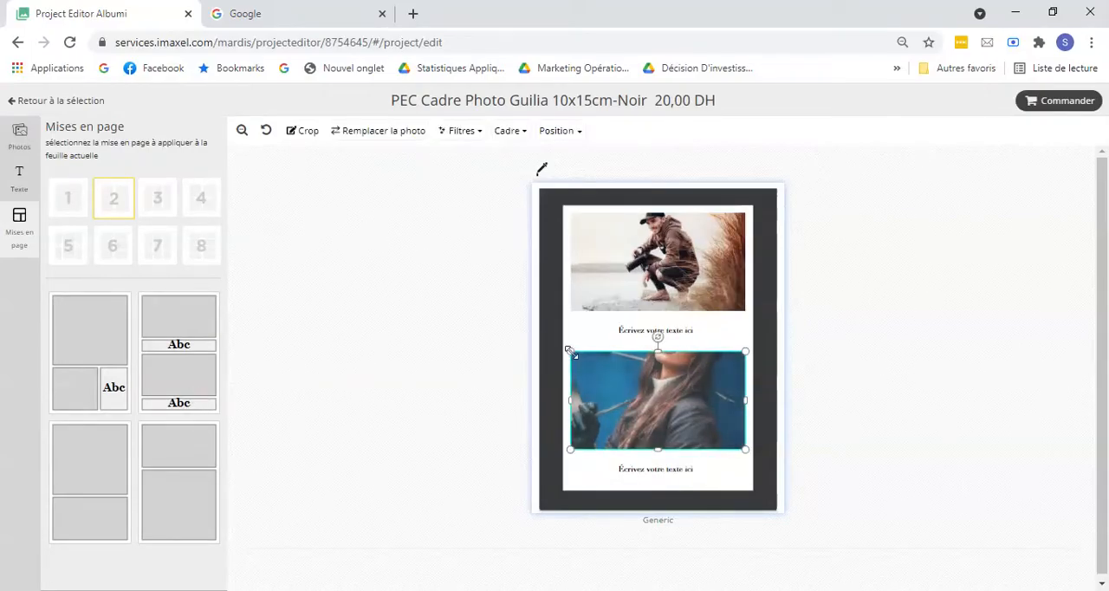
{"action": "left_click", "coordinate": [679, 462]}
{"action": "left_click_drag", "start_coordinate": [679, 460], "coordinate": [688, 312]}
{"action": "left_click_drag", "start_coordinate": [691, 414], "coordinate": [694, 436]}
{"action": "left_click_drag", "start_coordinate": [657, 384], "coordinate": [652, 342]}
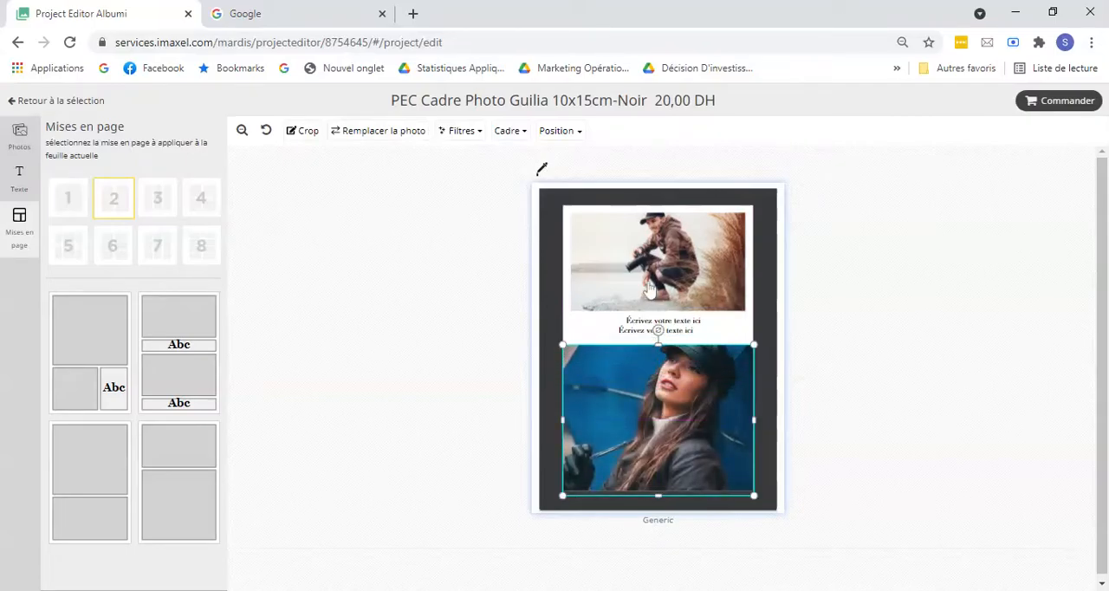
Step: Delete the extra caption that was moved between the two photos
{"action": "left_click", "coordinate": [682, 338]}
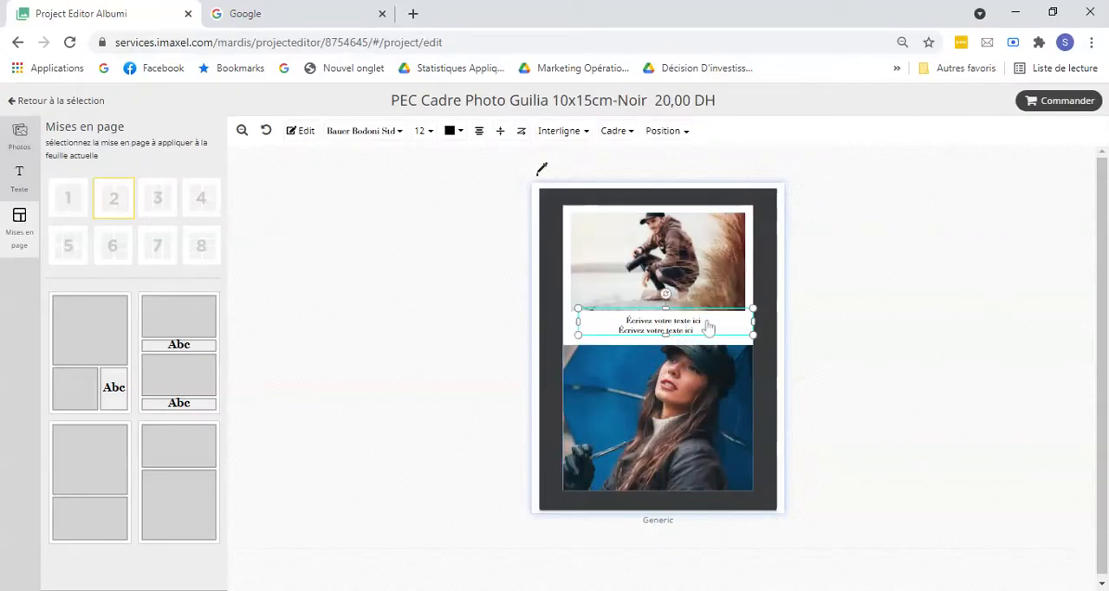
{"action": "right_click", "coordinate": [708, 329]}
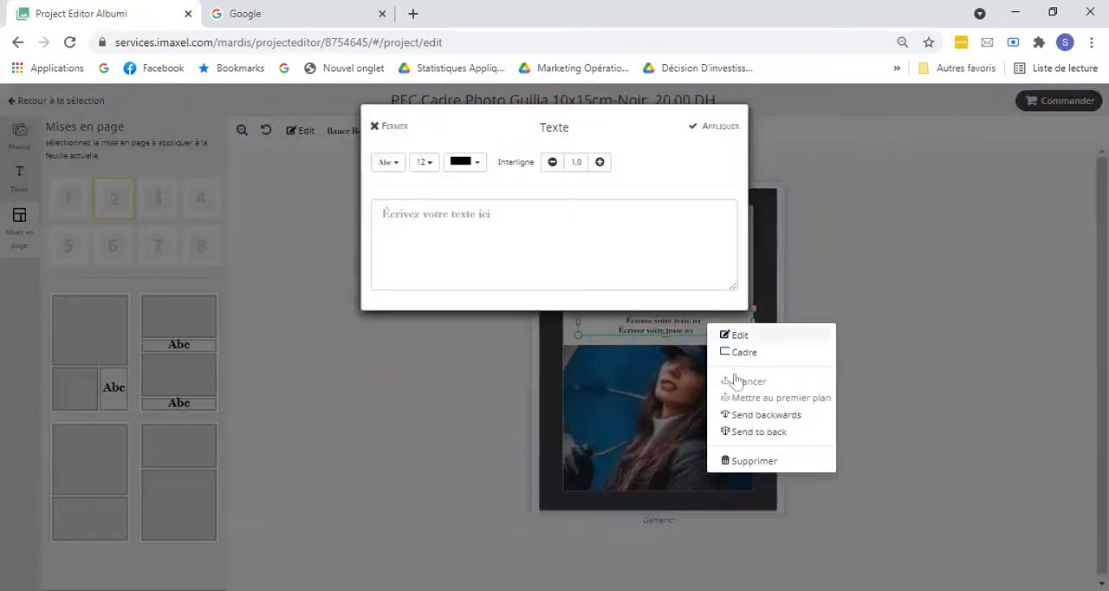
{"action": "left_click", "coordinate": [768, 459]}
{"action": "left_click", "coordinate": [718, 128]}
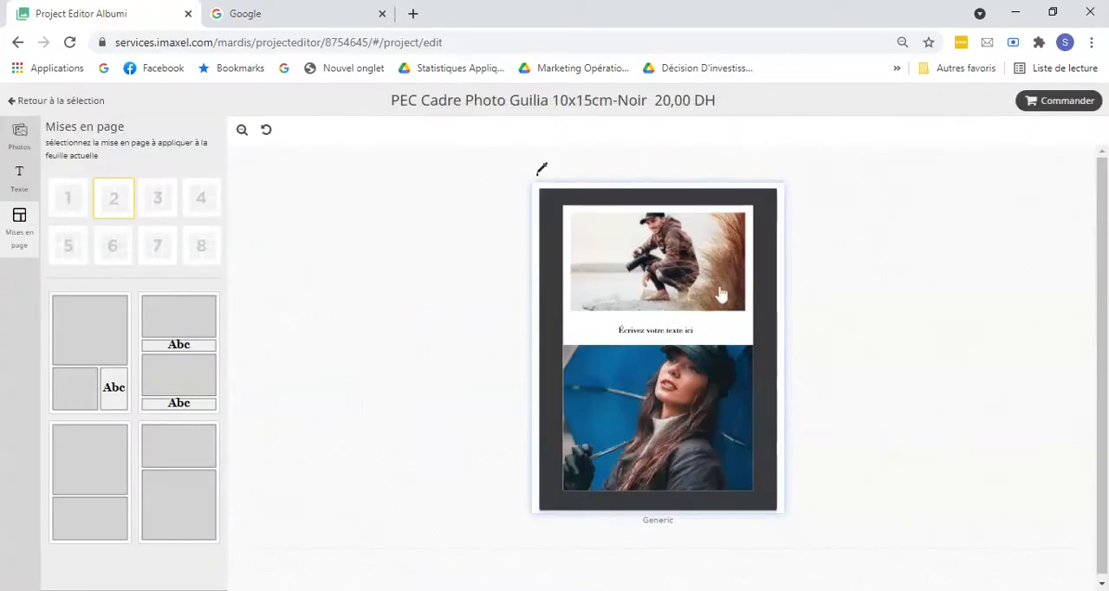
{"action": "left_click", "coordinate": [739, 265]}
{"action": "left_click_drag", "start_coordinate": [747, 264], "coordinate": [750, 266]}
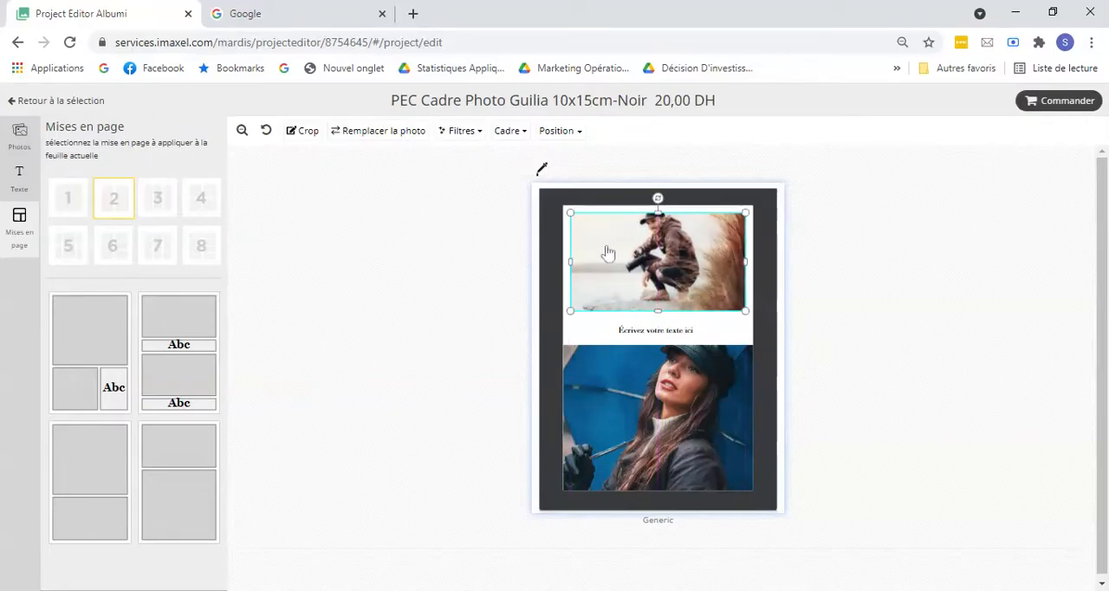
{"action": "left_click", "coordinate": [689, 333]}
{"action": "left_click", "coordinate": [676, 295]}
{"action": "double_click", "coordinate": [691, 332]}
{"action": "left_click", "coordinate": [709, 130]}
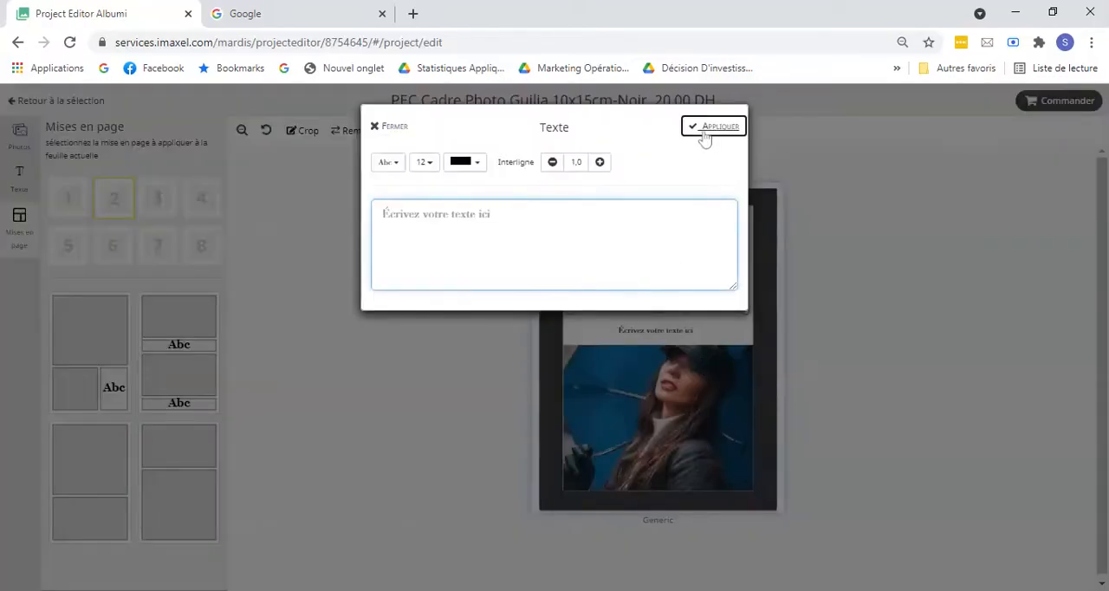
Step: Replace the caption between the photos with "hello" and set the page background to light pink
{"action": "left_click", "coordinate": [693, 334]}
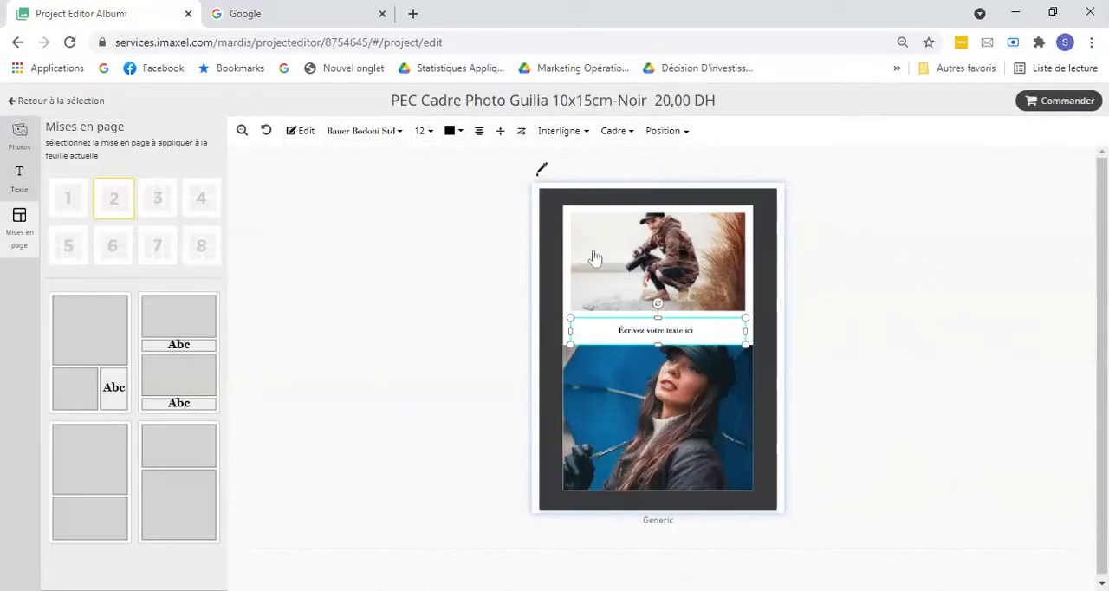
{"action": "double_click", "coordinate": [690, 334]}
{"action": "type", "text": "hello"}
{"action": "left_click", "coordinate": [716, 127]}
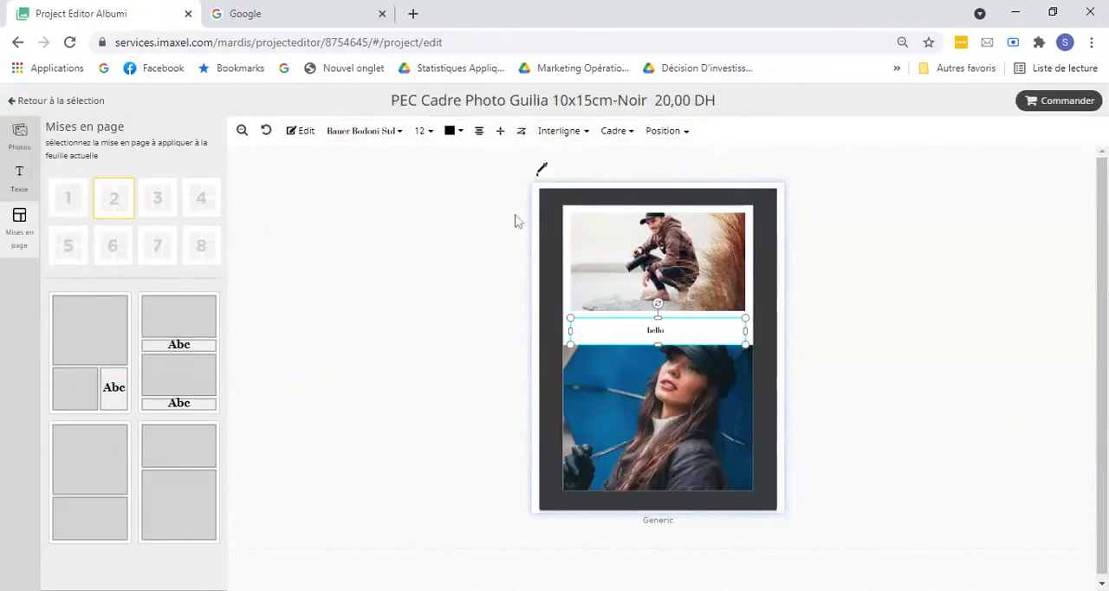
{"action": "left_click", "coordinate": [539, 171]}
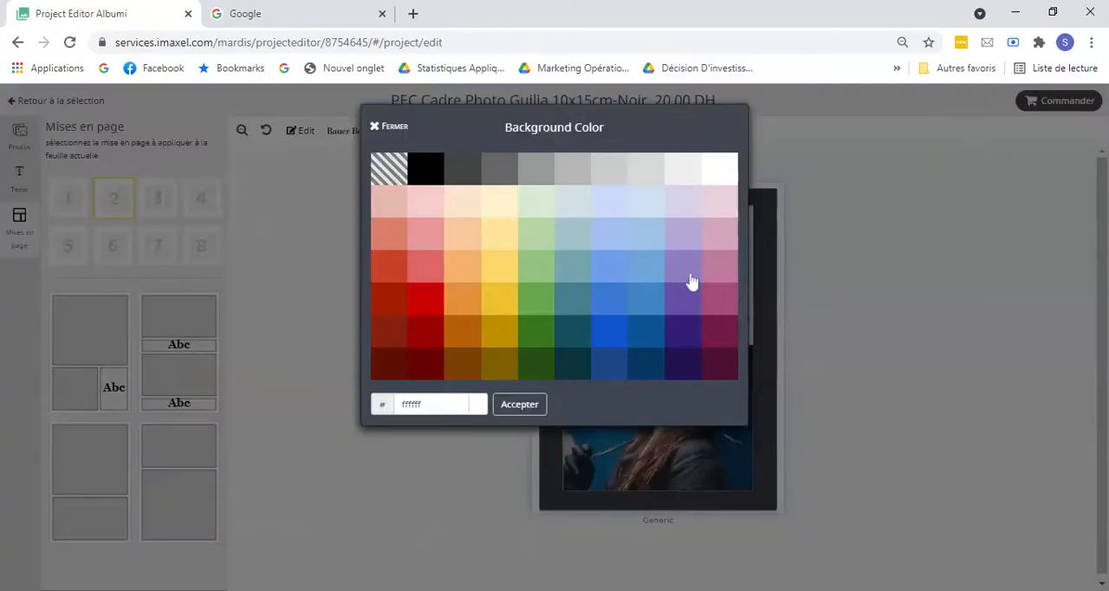
{"action": "left_click", "coordinate": [724, 216]}
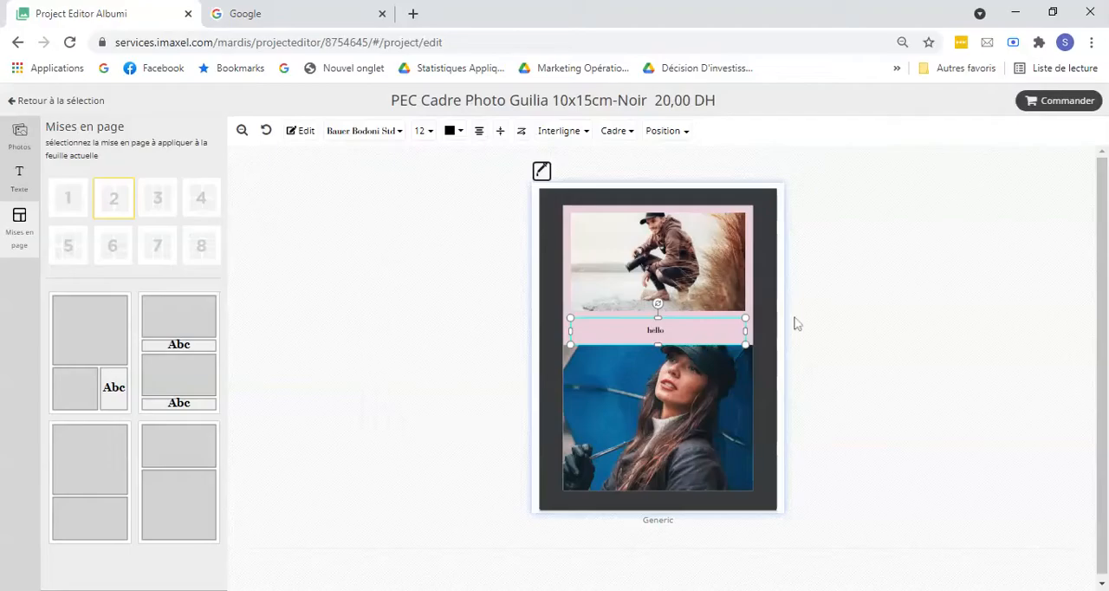
Step: Reposition the woman's photo across the lower part of the frame and apply its crop
{"action": "left_click", "coordinate": [598, 391]}
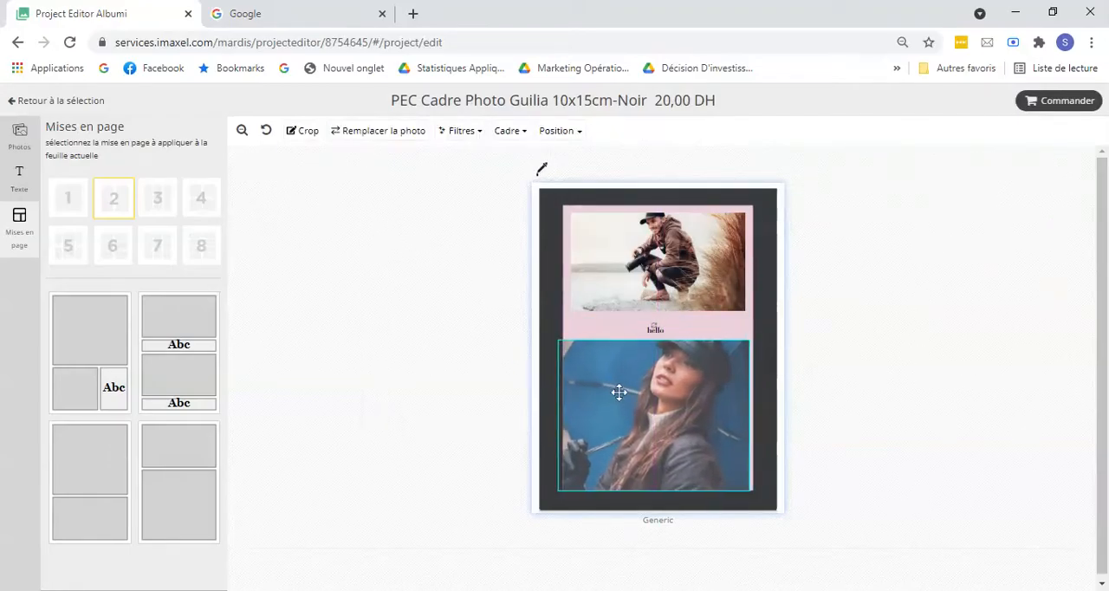
{"action": "left_click_drag", "start_coordinate": [627, 393], "coordinate": [631, 398]}
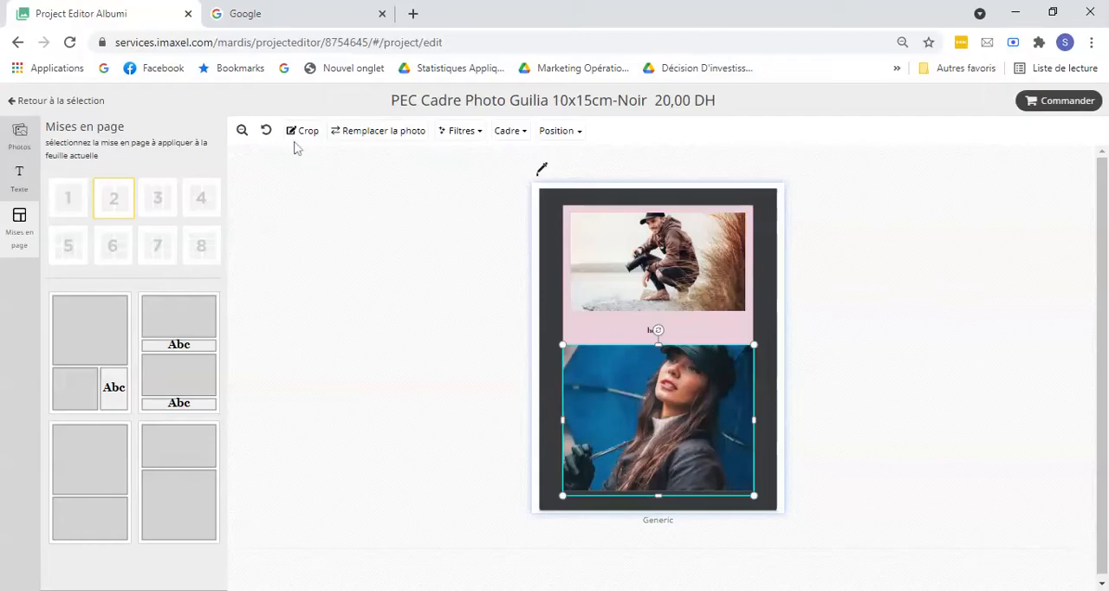
{"action": "left_click", "coordinate": [305, 137]}
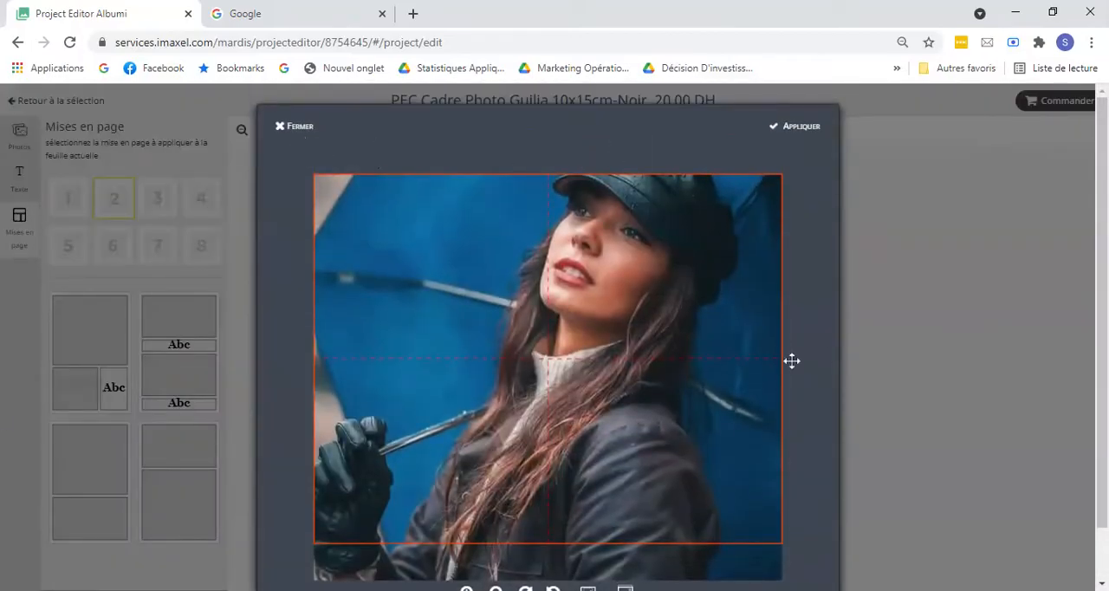
{"action": "left_click", "coordinate": [797, 128]}
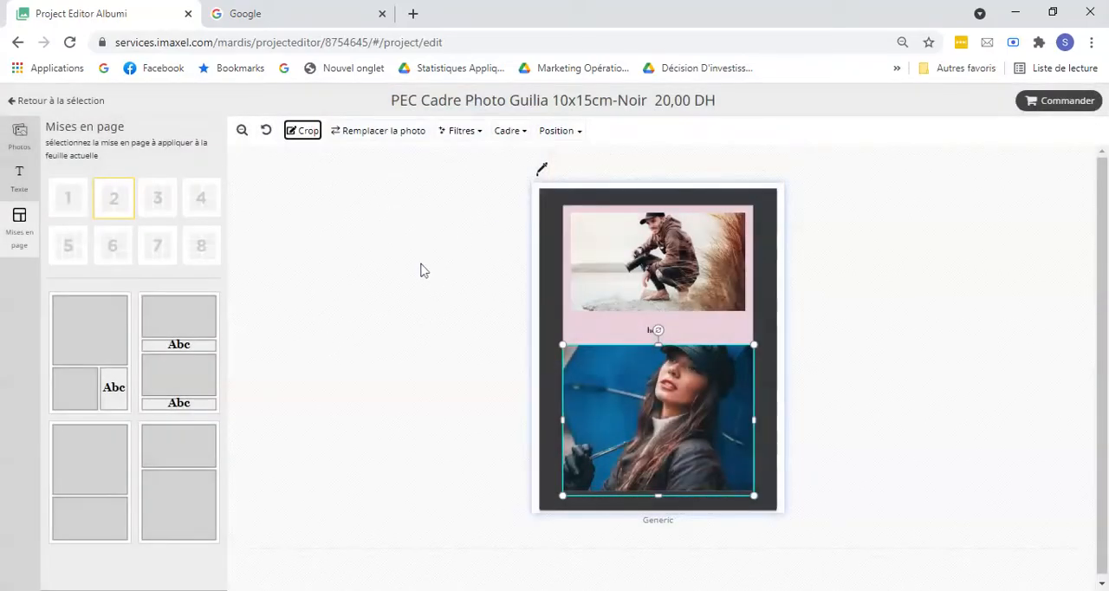
Step: Apply the Sépia filter to the woman's photo in the frame's lower part
{"action": "left_click", "coordinate": [357, 133]}
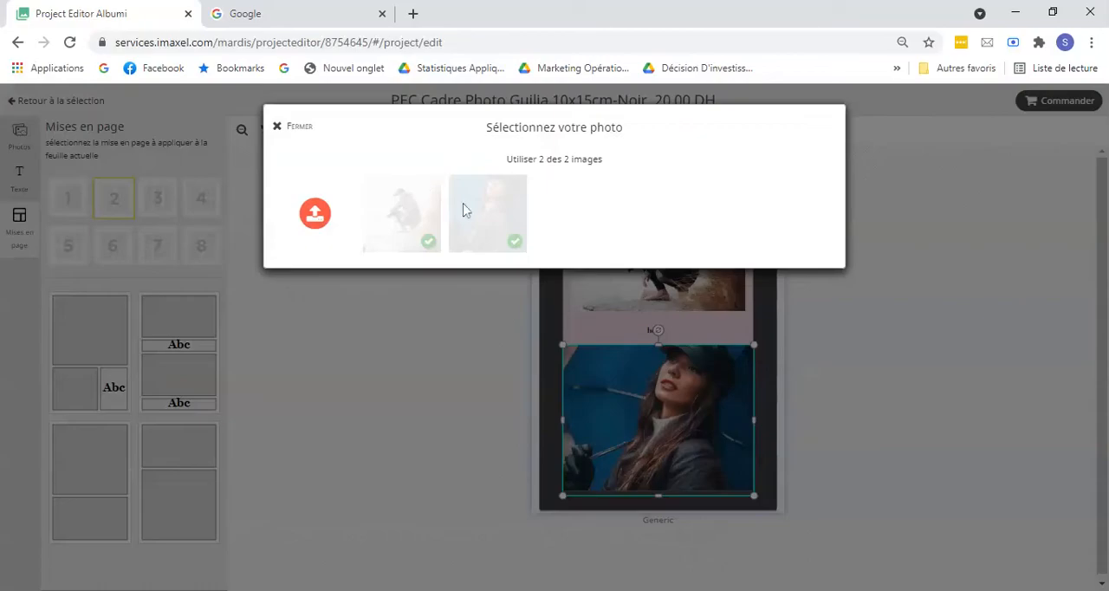
{"action": "left_click", "coordinate": [299, 128]}
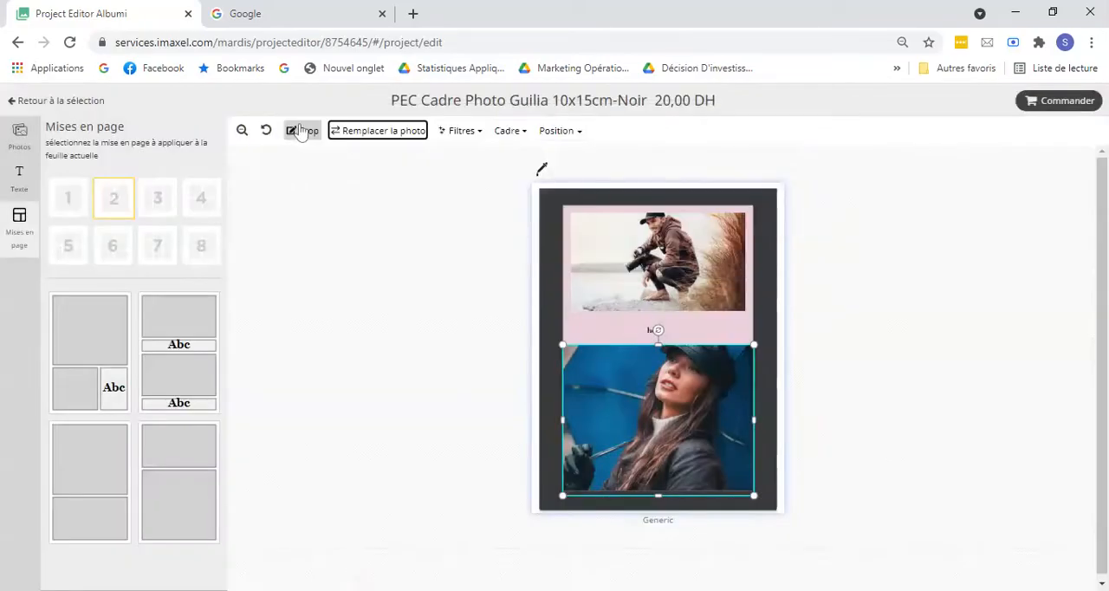
{"action": "left_click", "coordinate": [465, 132]}
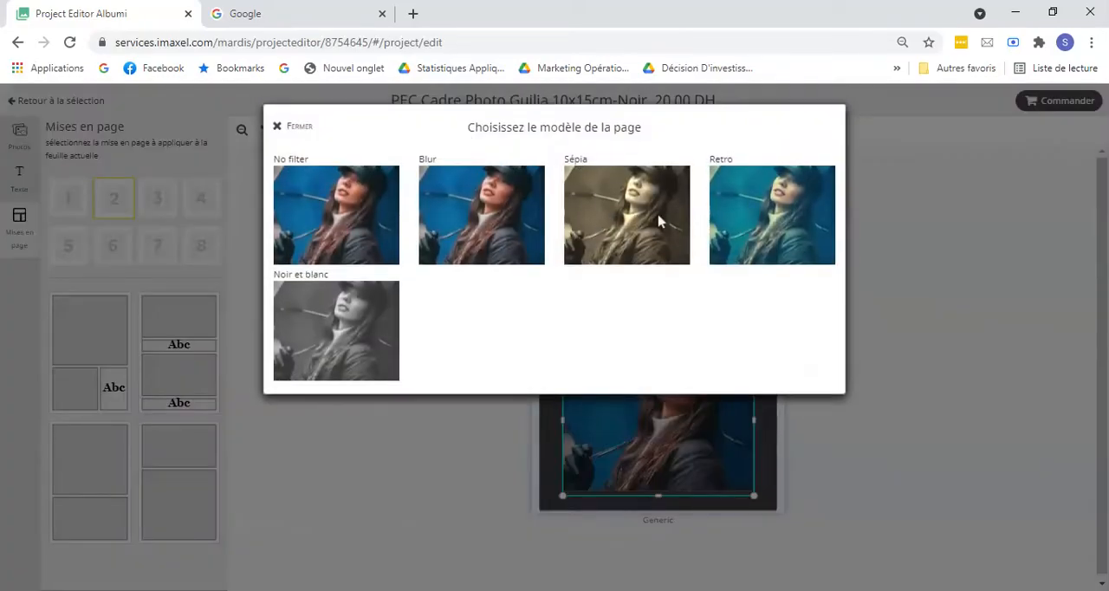
{"action": "left_click", "coordinate": [617, 223]}
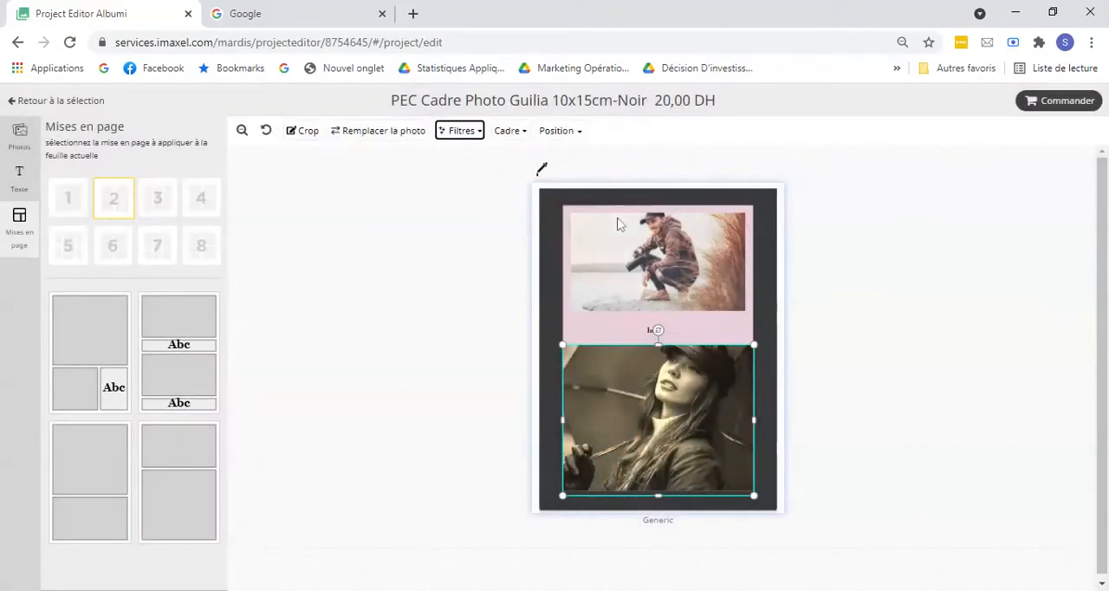
Step: Change the woman's photo to the rounded frame shape and apply it
{"action": "left_click", "coordinate": [511, 131]}
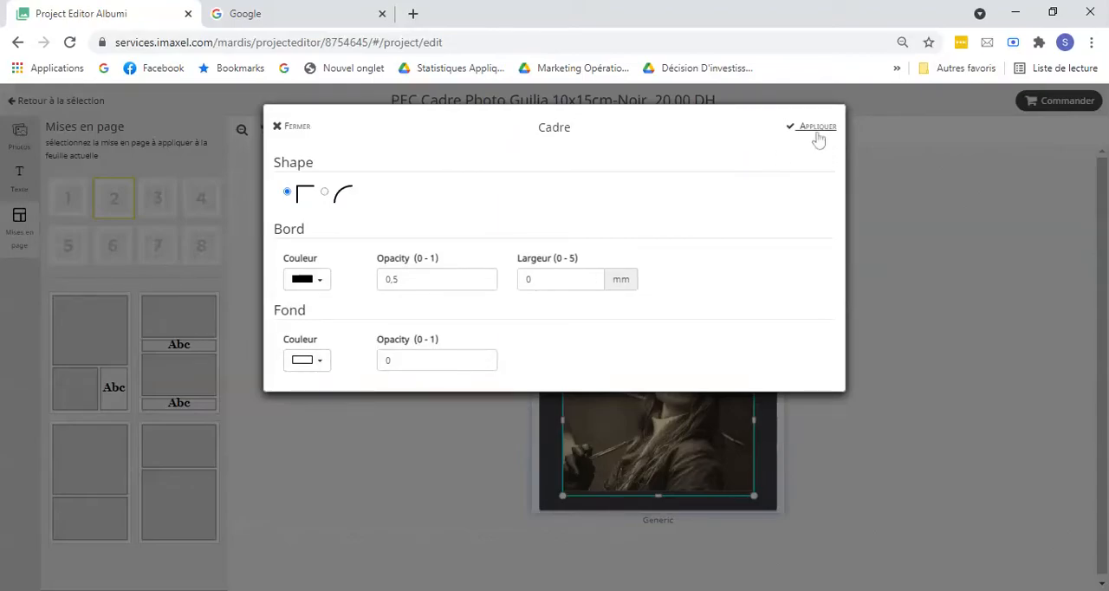
{"action": "left_click", "coordinate": [345, 202]}
{"action": "left_click", "coordinate": [816, 130]}
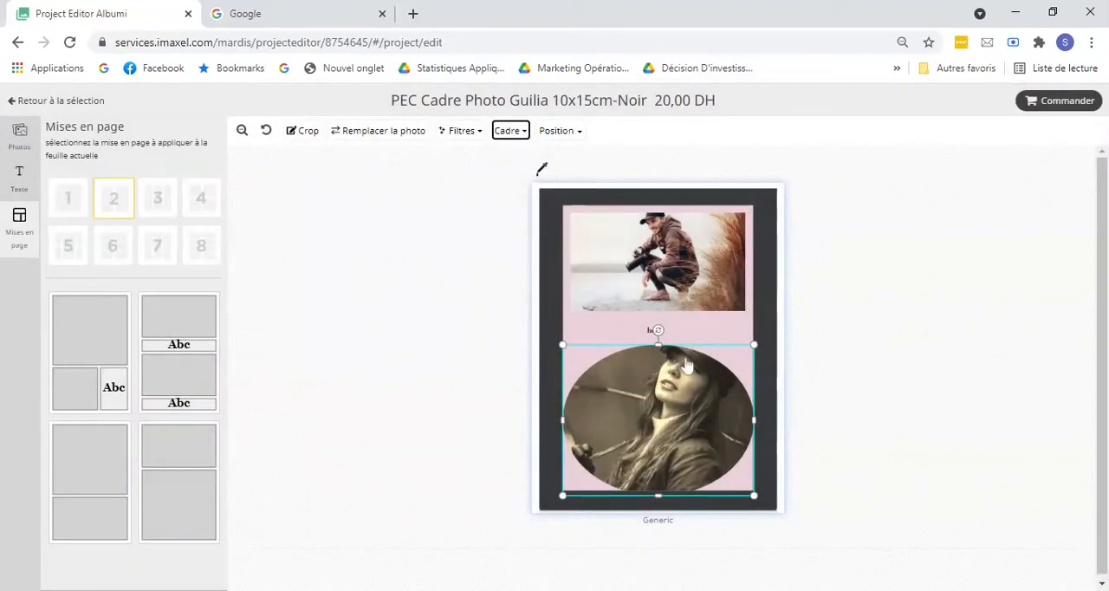
Step: Nudge the woman's oval photo slightly upward so it sits just below the "hello" caption
{"action": "left_click", "coordinate": [556, 130]}
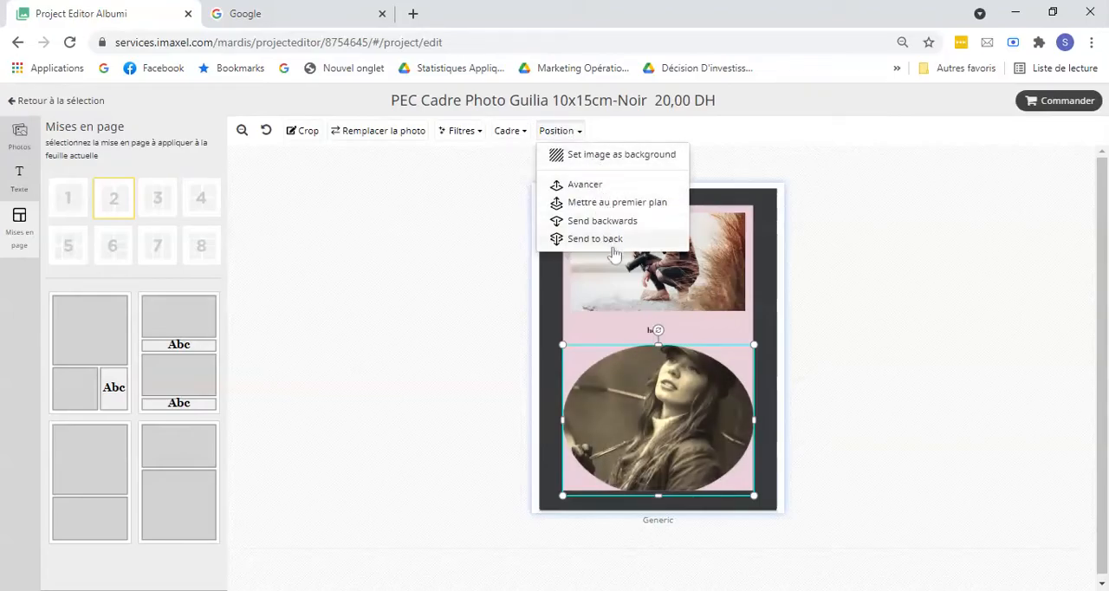
{"action": "left_click_drag", "start_coordinate": [642, 382], "coordinate": [642, 378]}
{"action": "left_click", "coordinate": [394, 327]}
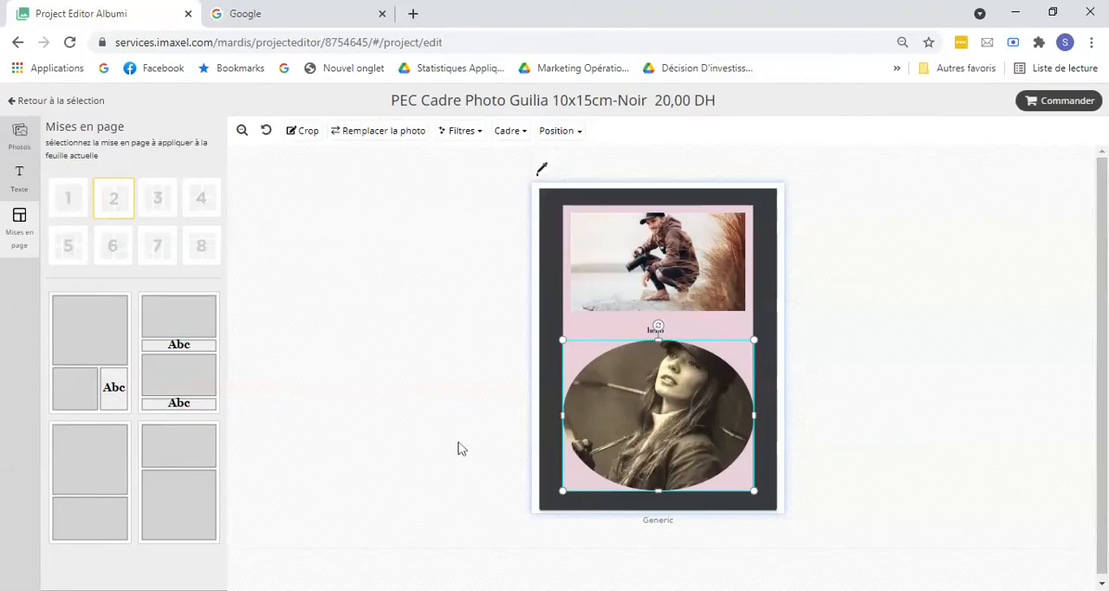
Step: Order the personalised photo frame and validate the creation
{"action": "left_click", "coordinate": [1061, 109]}
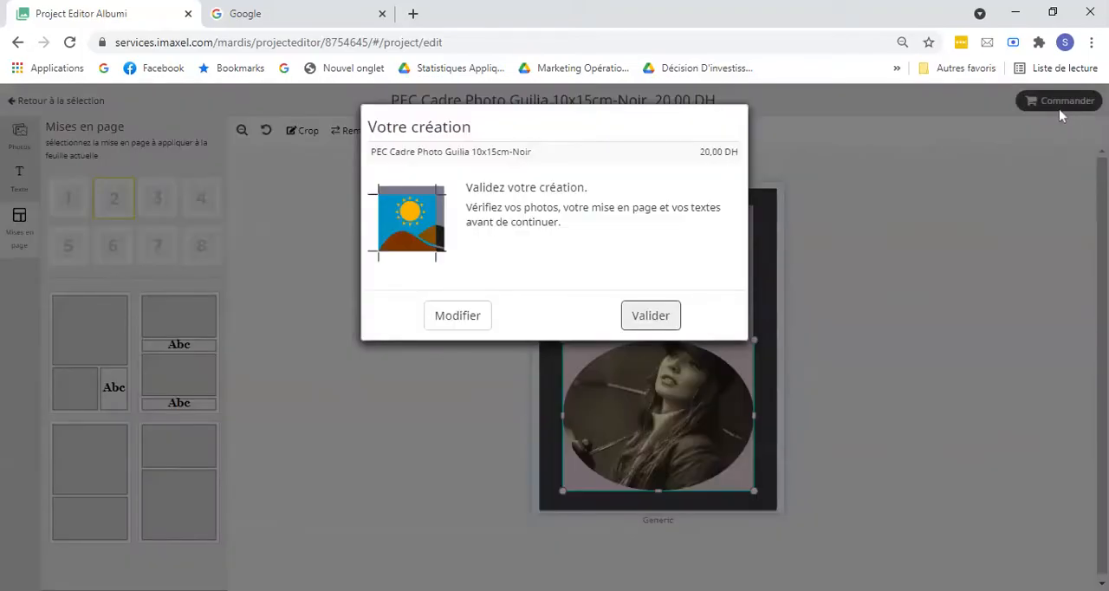
{"action": "left_click", "coordinate": [654, 318]}
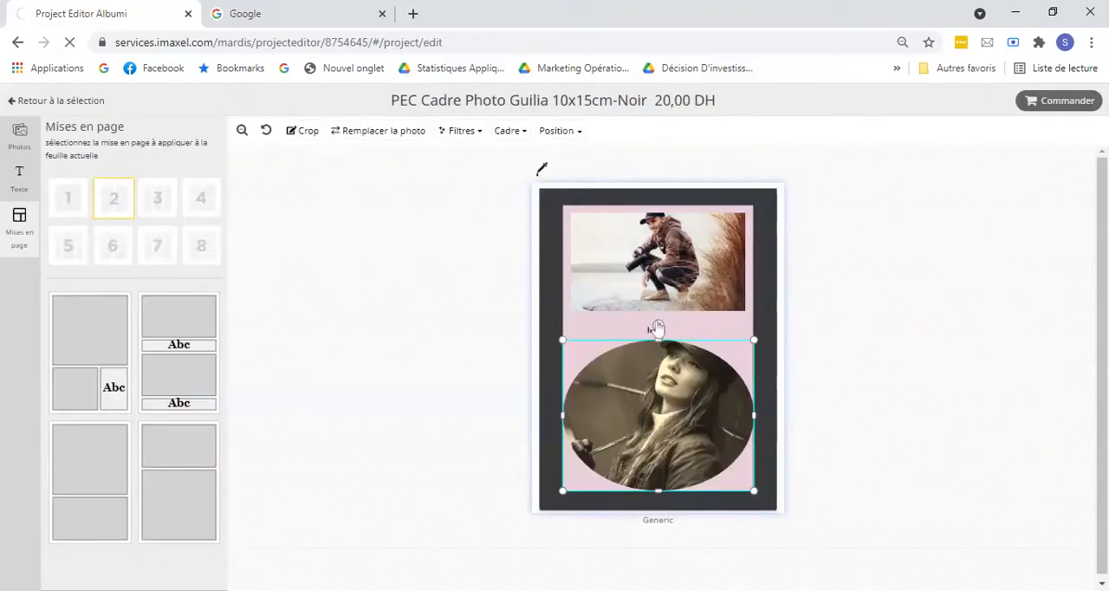